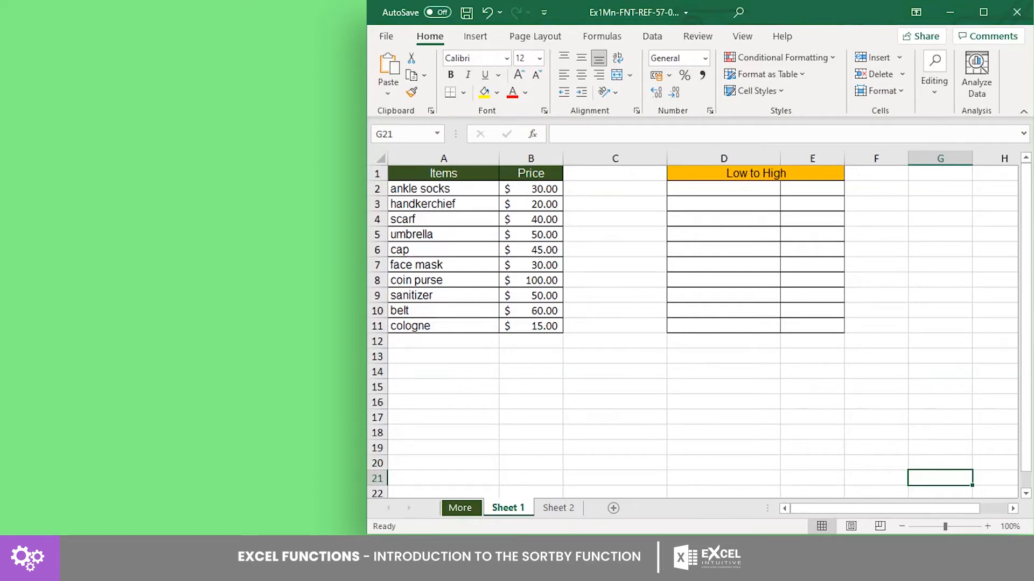
Enter =SORTBY(A2:B11, B2:B11) in D2 so items and prices spill sorted by price ascending
click(763, 189)
text(=SORTBY)
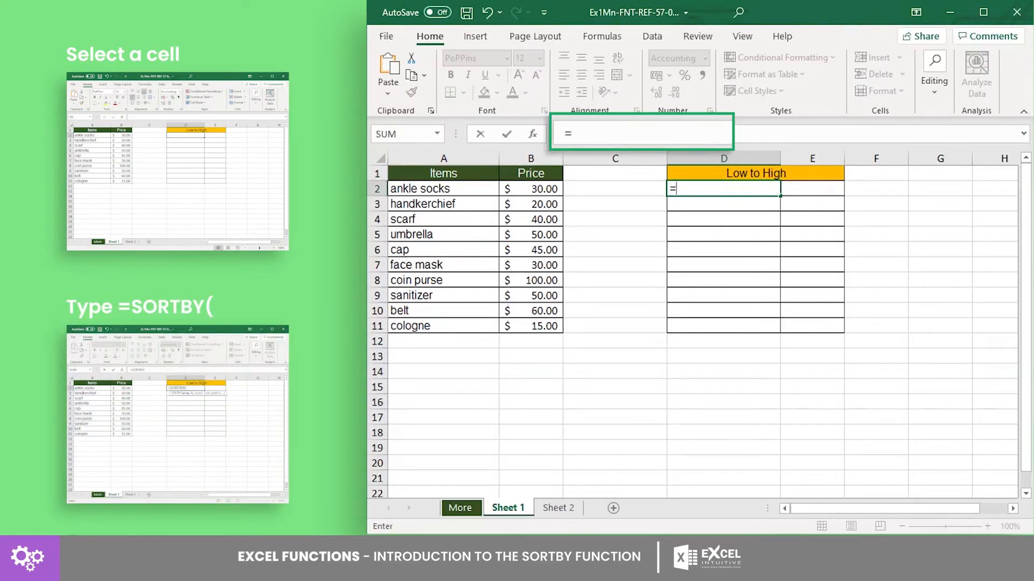
text(()
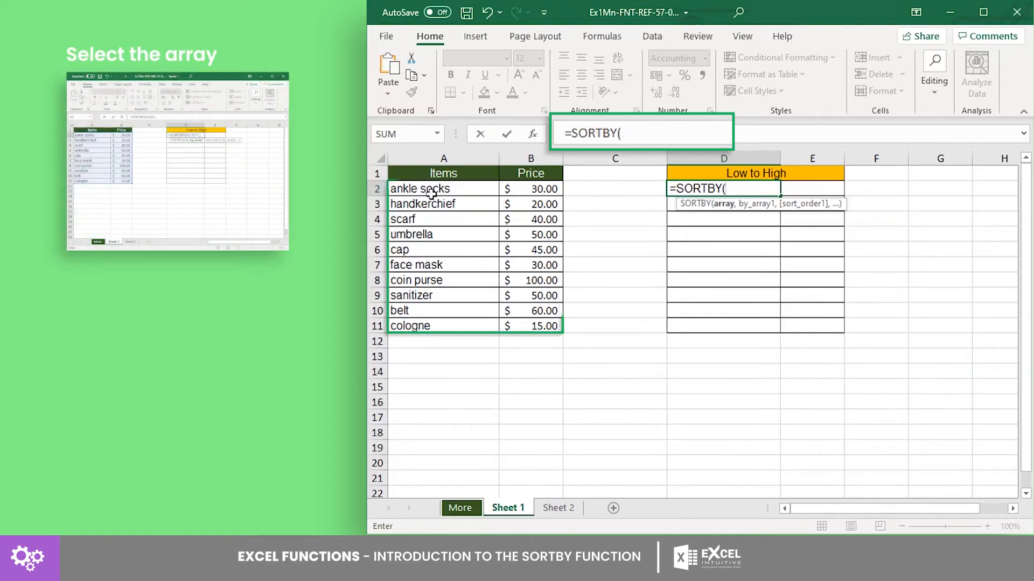
mouse_move(436, 189)
mouse_down()
mouse_move(487, 214)
mouse_move(532, 325)
mouse_up()
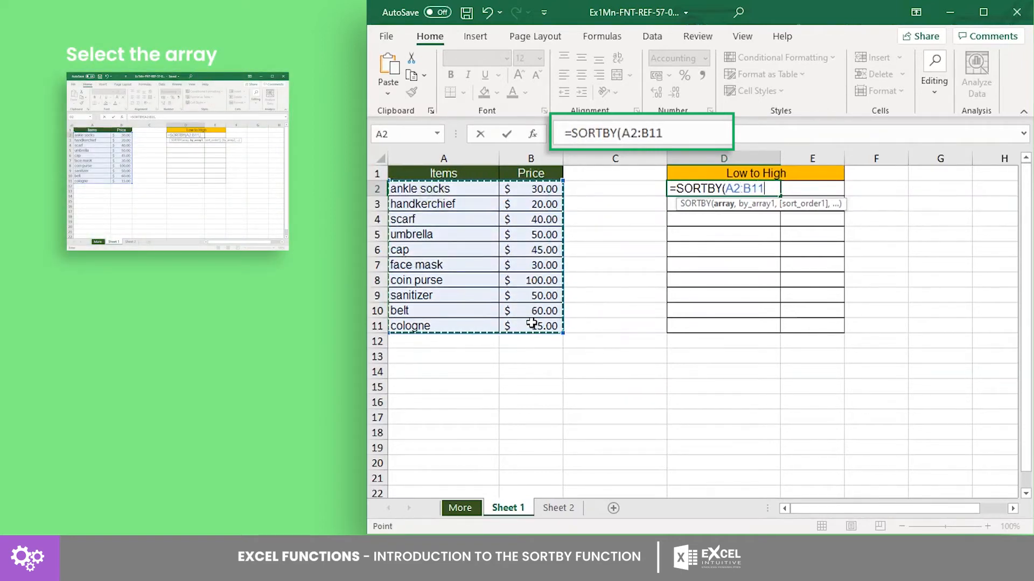
text(,)
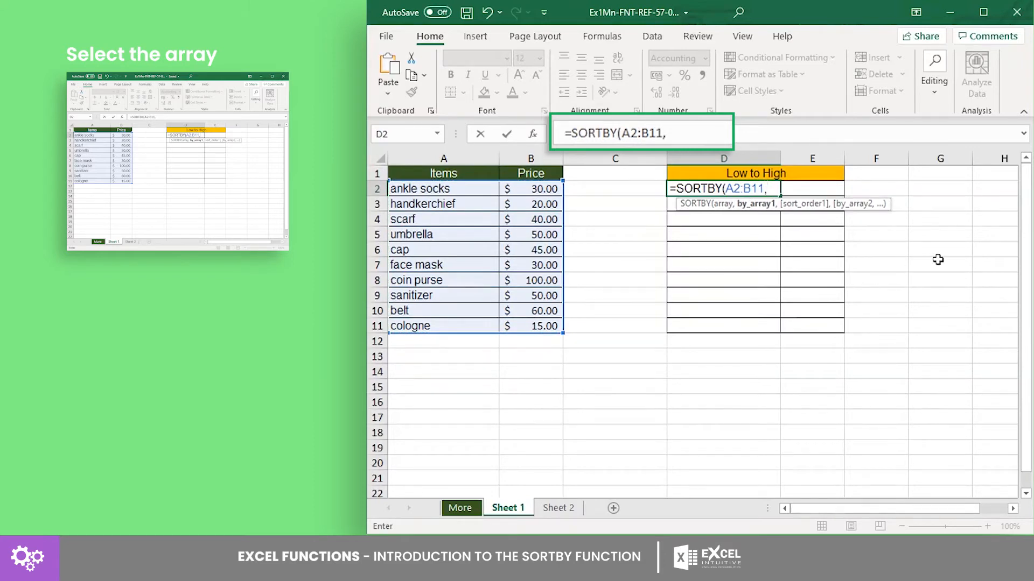
drag(533, 189, 533, 326)
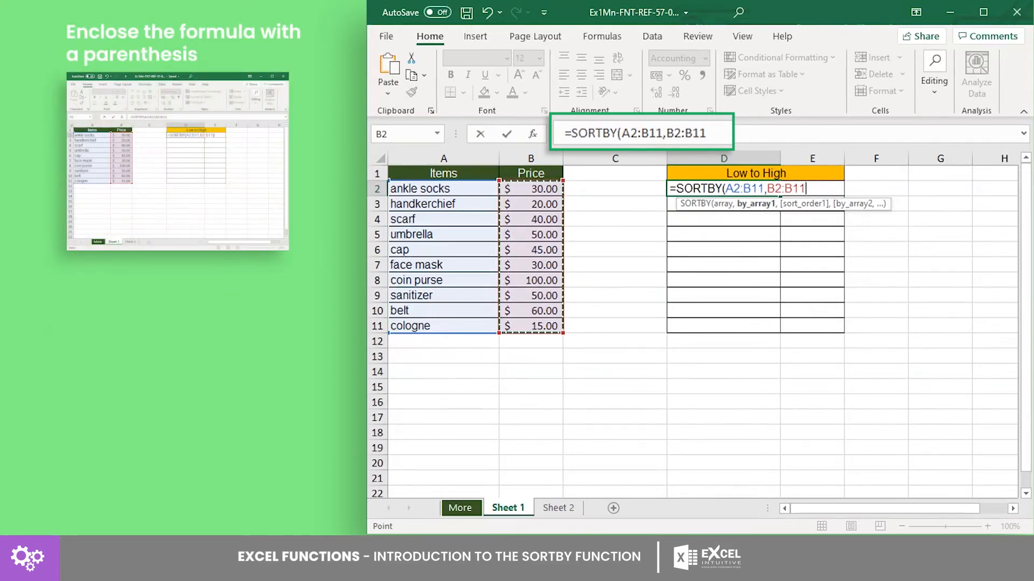
text())
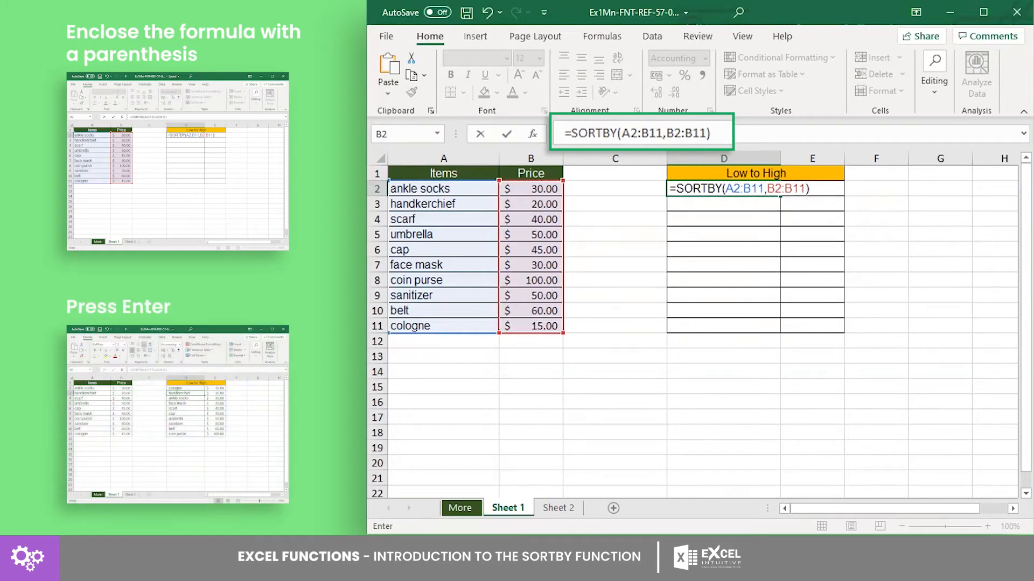
key(Return)
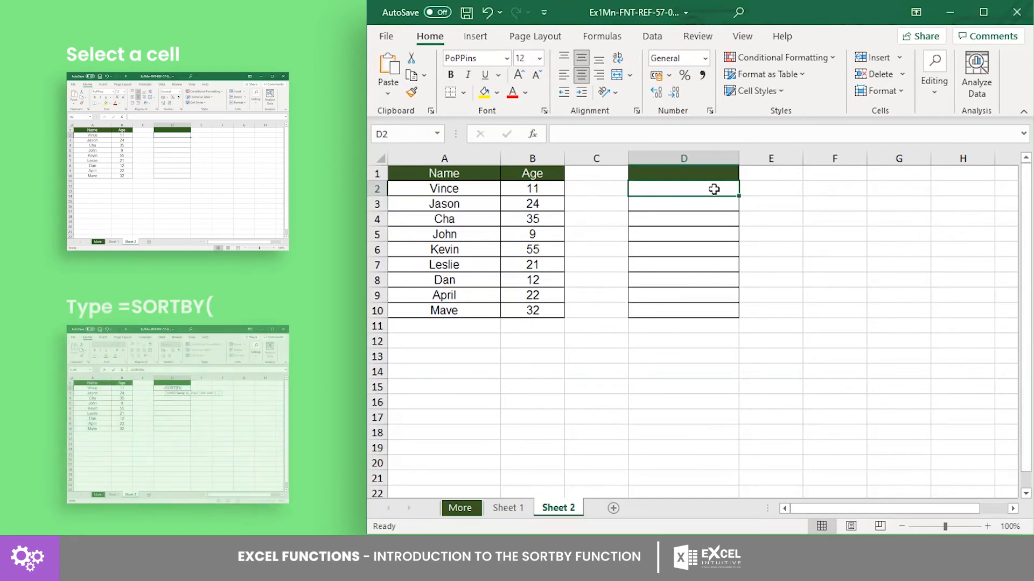
text(=SORTBY()
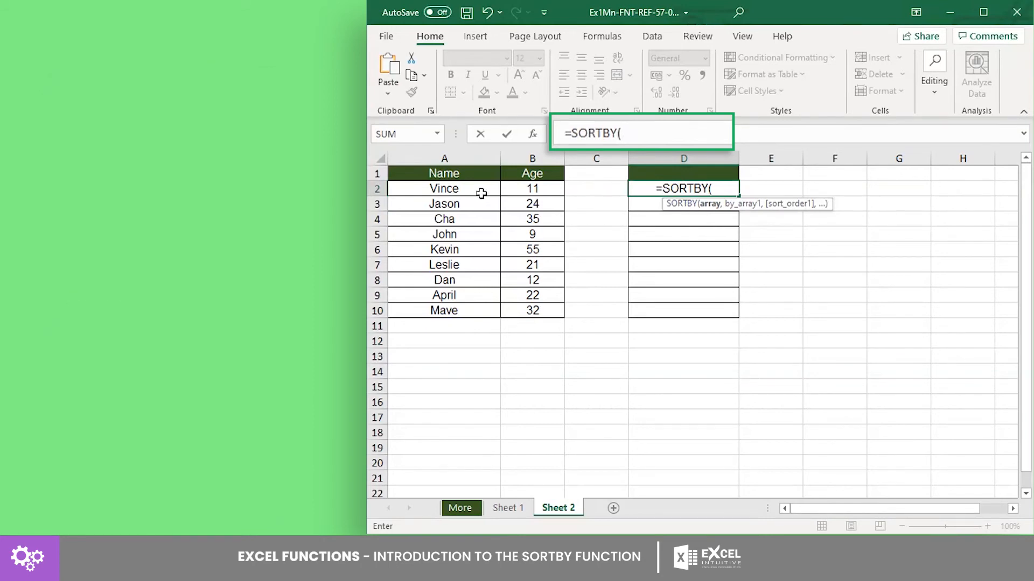
Enter =SORTBY(A2:A10, B2:B10, -1) in D2 so names spill oldest first
drag(483, 189, 452, 310)
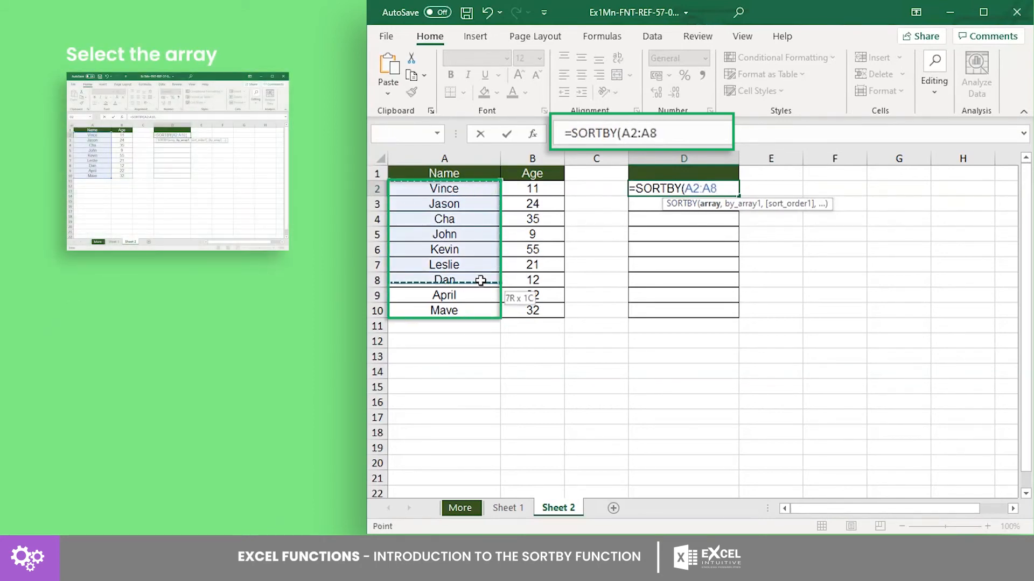
text(,)
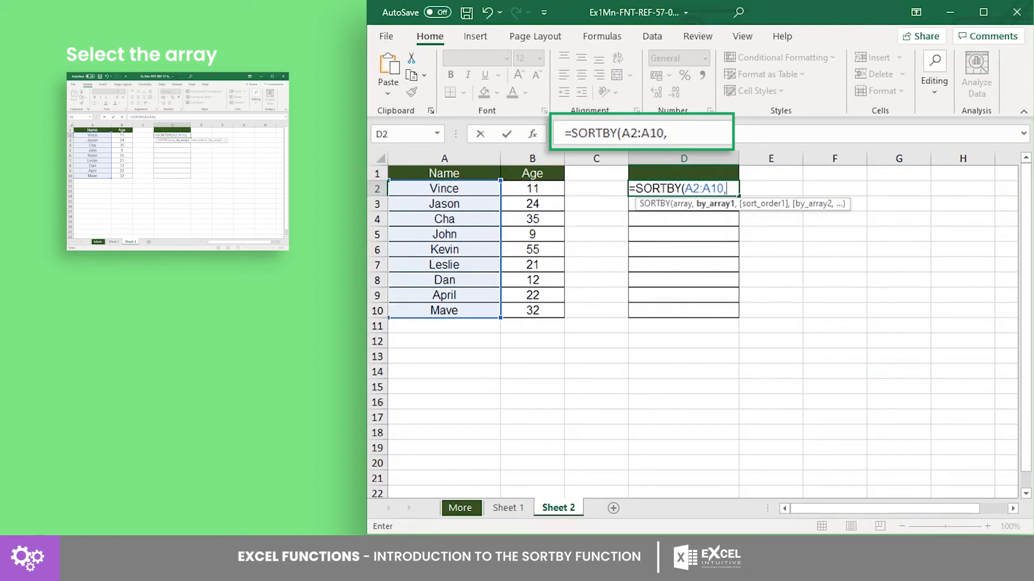
drag(532, 189, 532, 310)
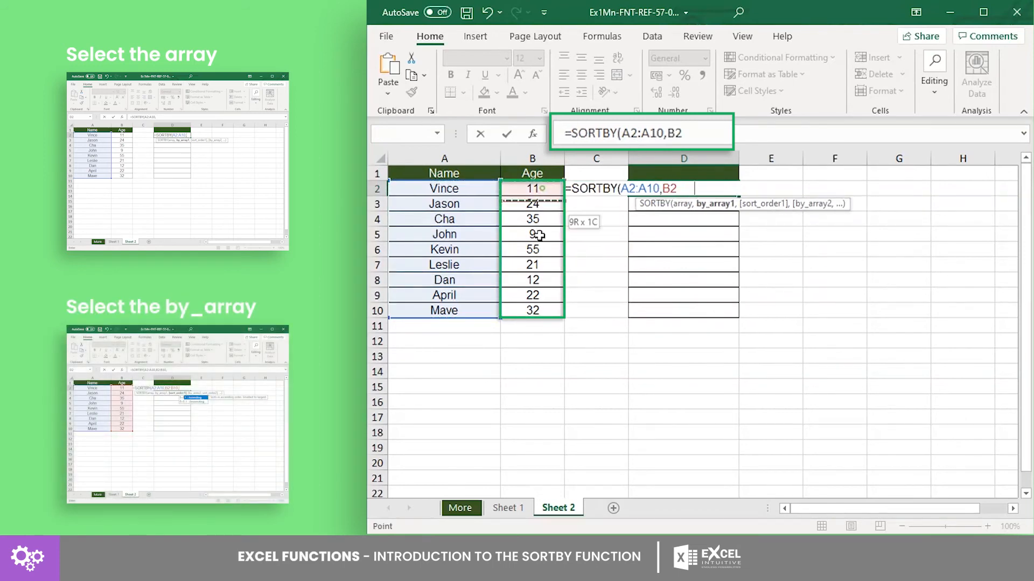
text(:B10,)
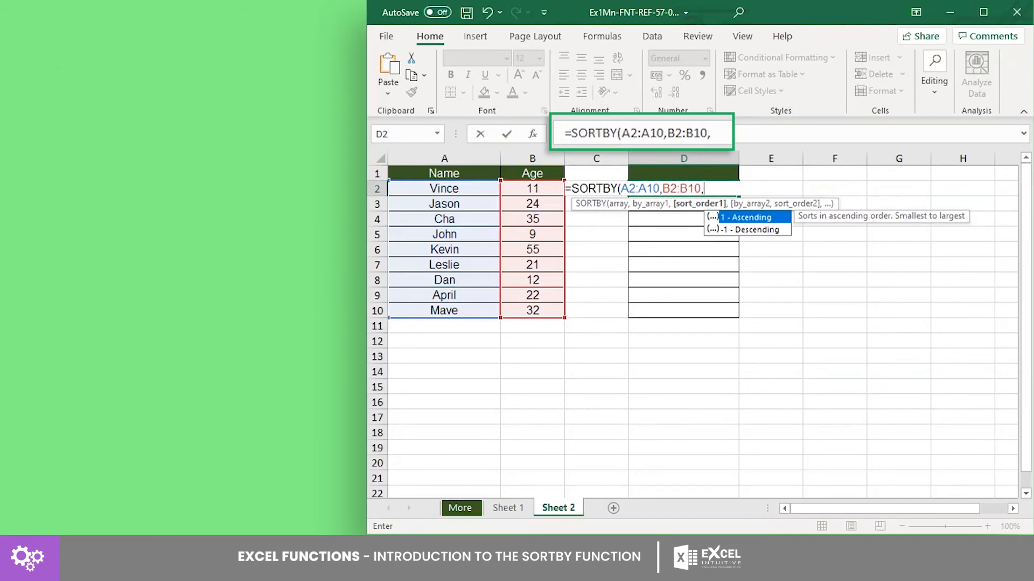
text(-1)
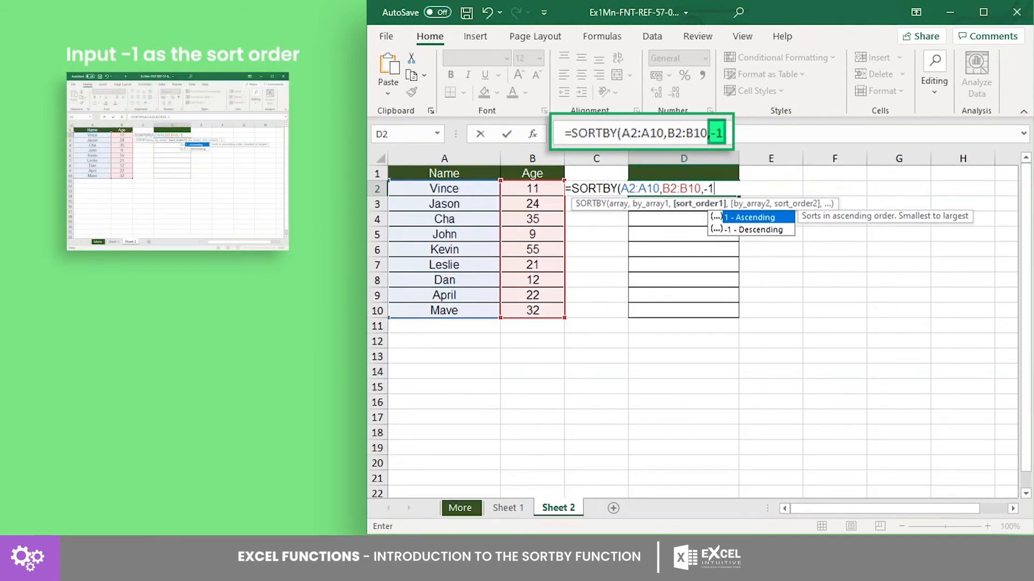
text())
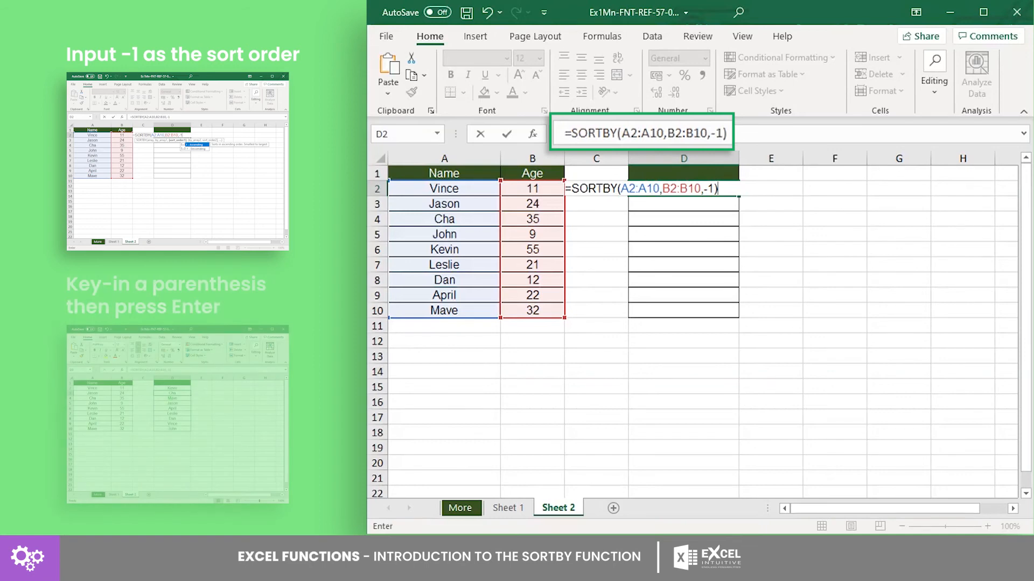
key(Return)
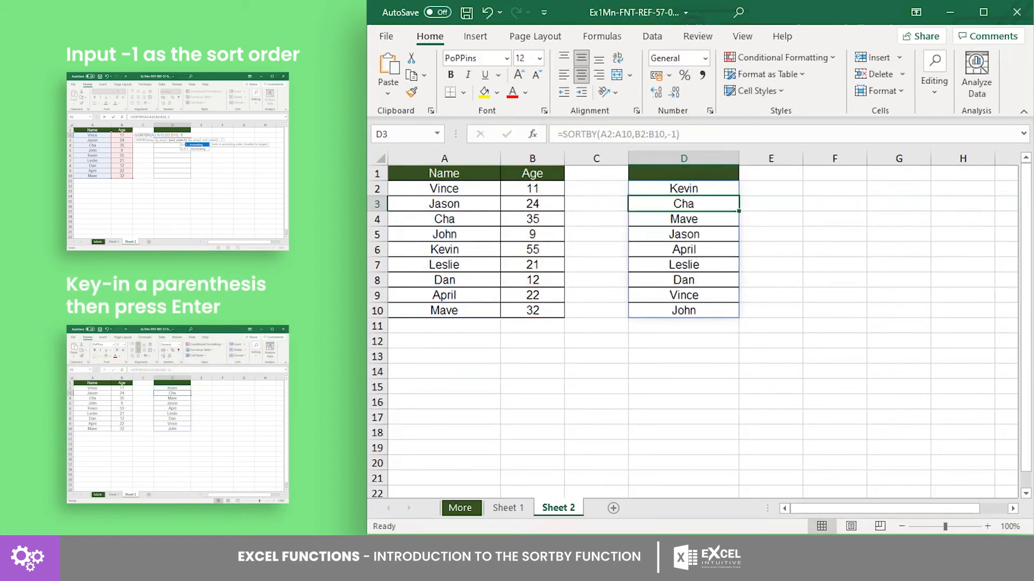